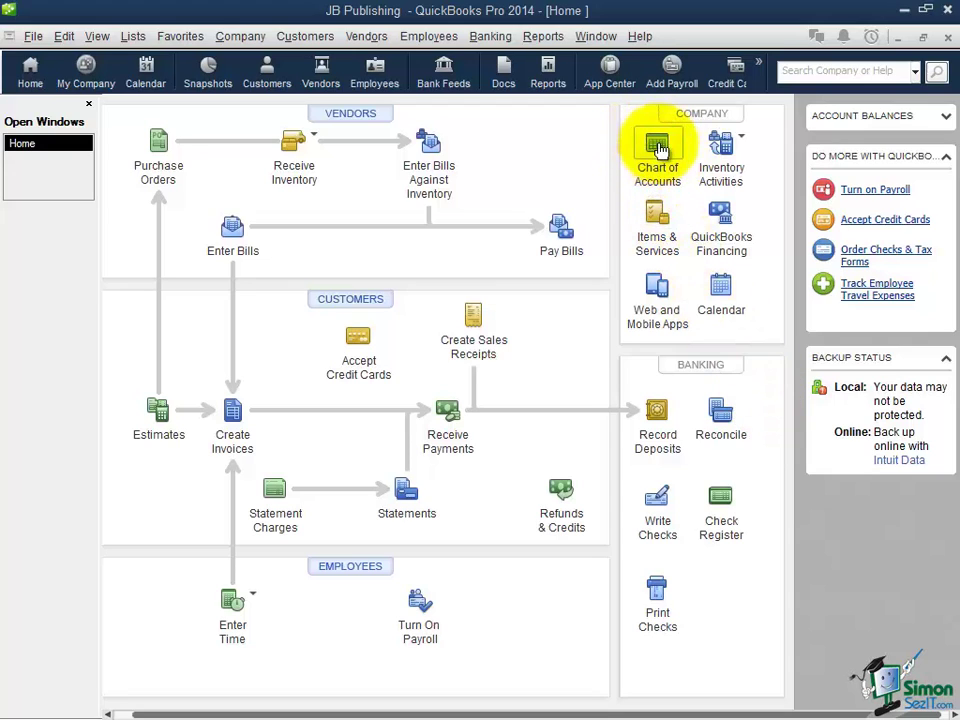
pyautogui.click(655, 150)
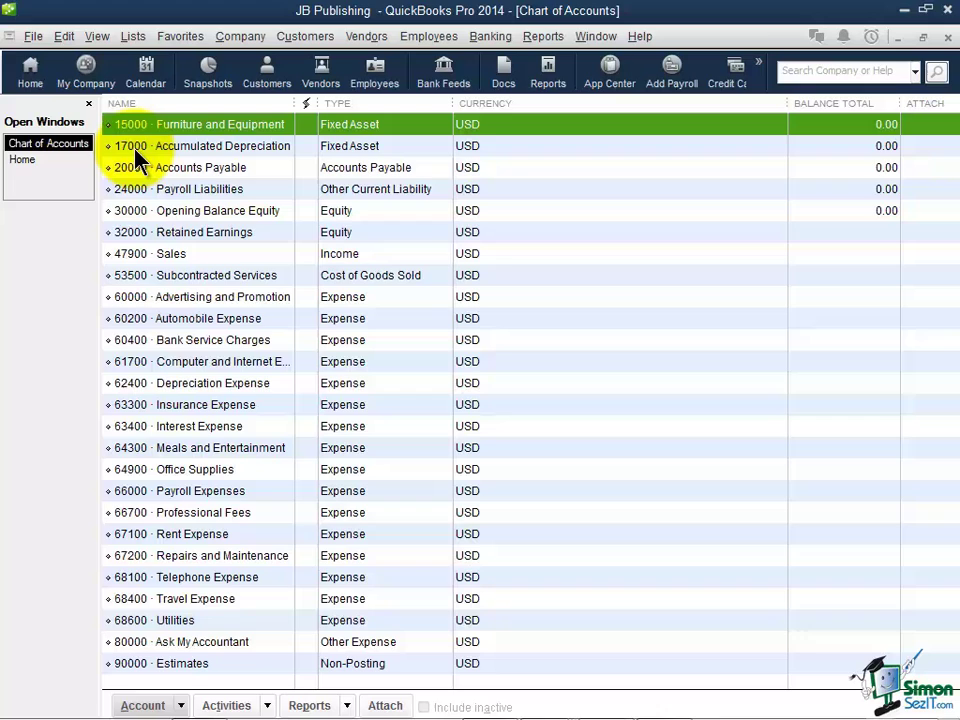
pyautogui.click(65, 37)
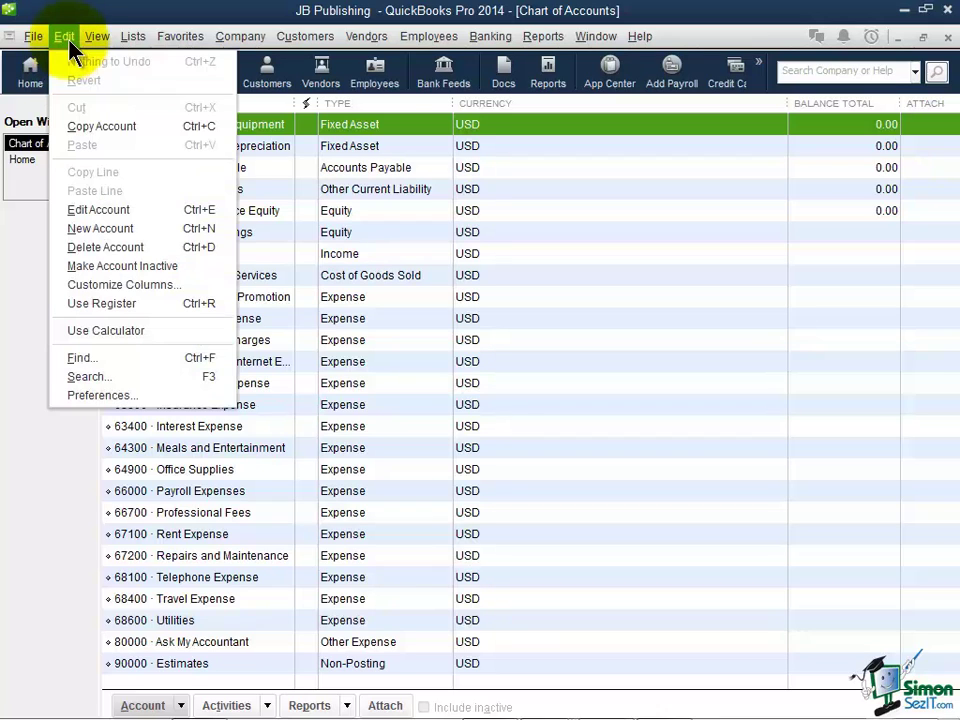
pyautogui.click(116, 397)
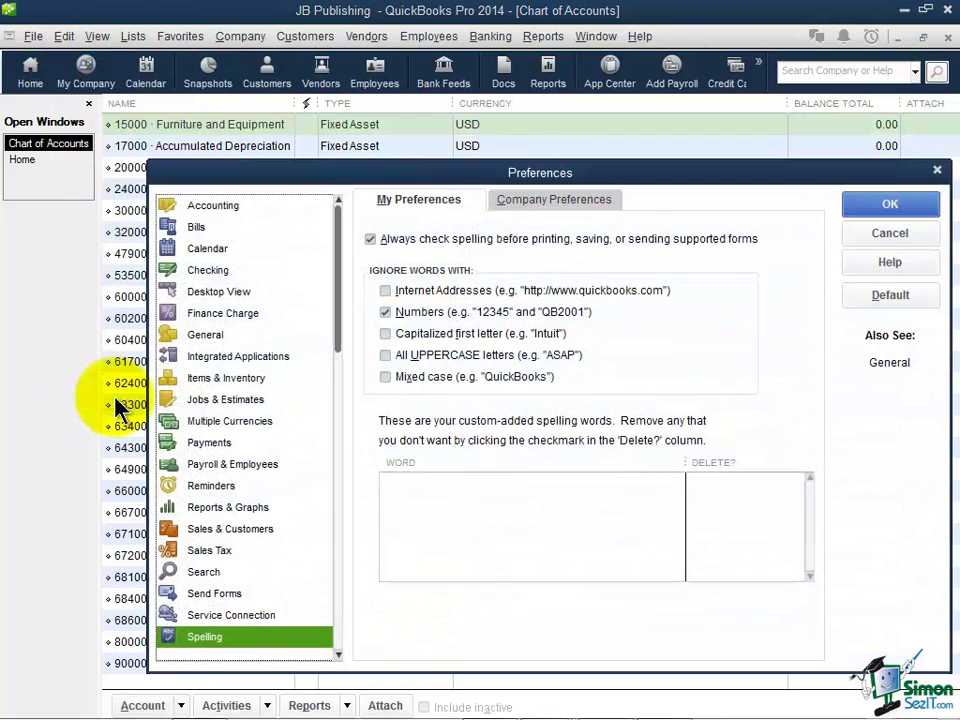
pyautogui.click(240, 210)
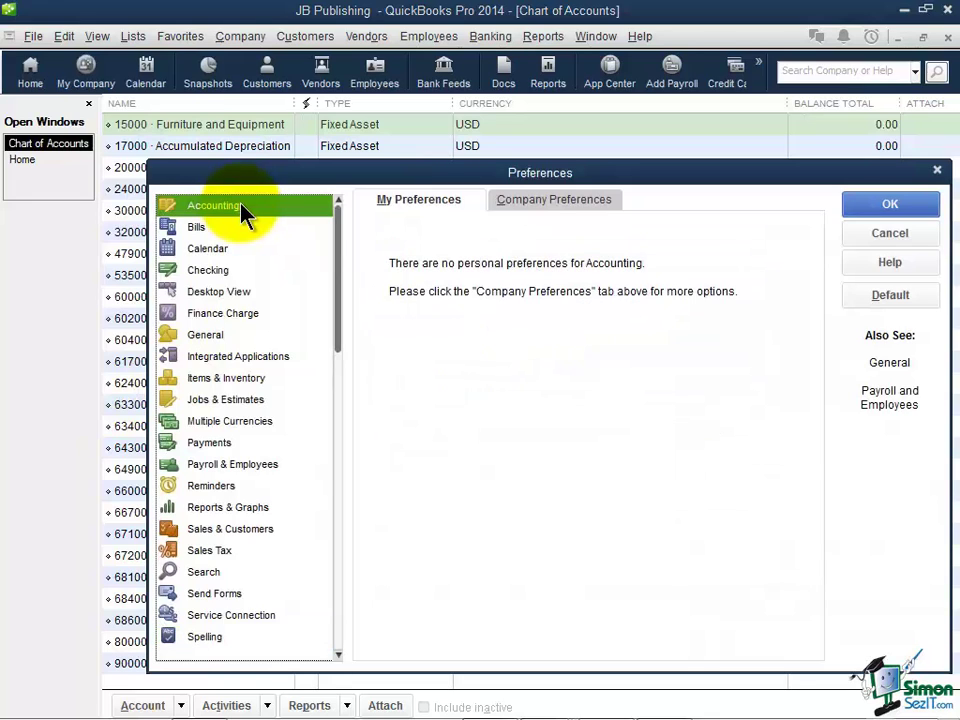
pyautogui.click(505, 203)
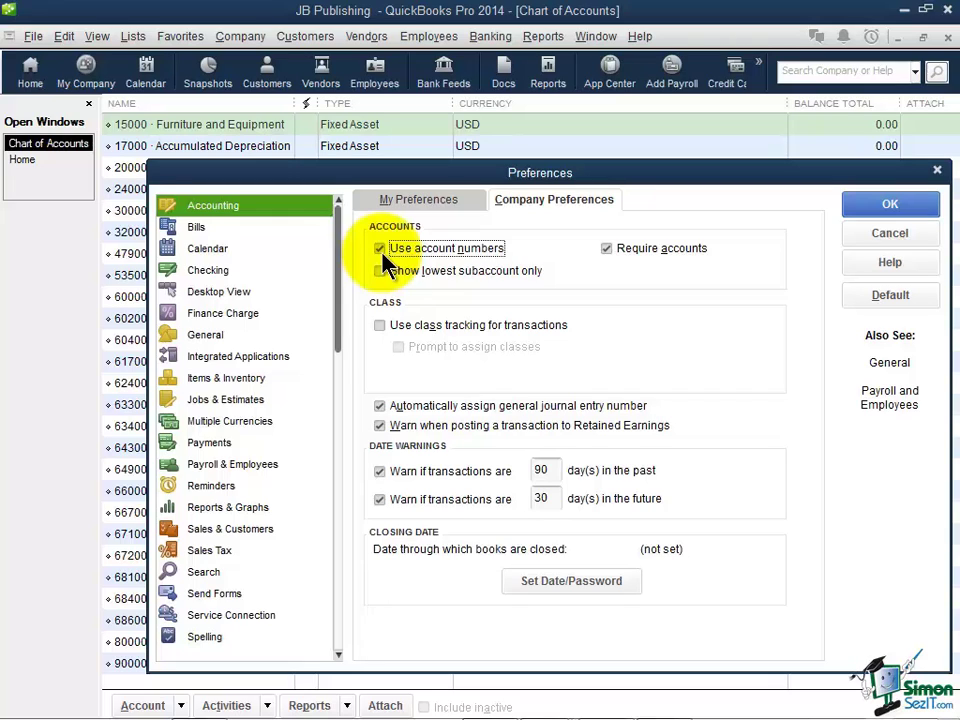
pyautogui.click(867, 207)
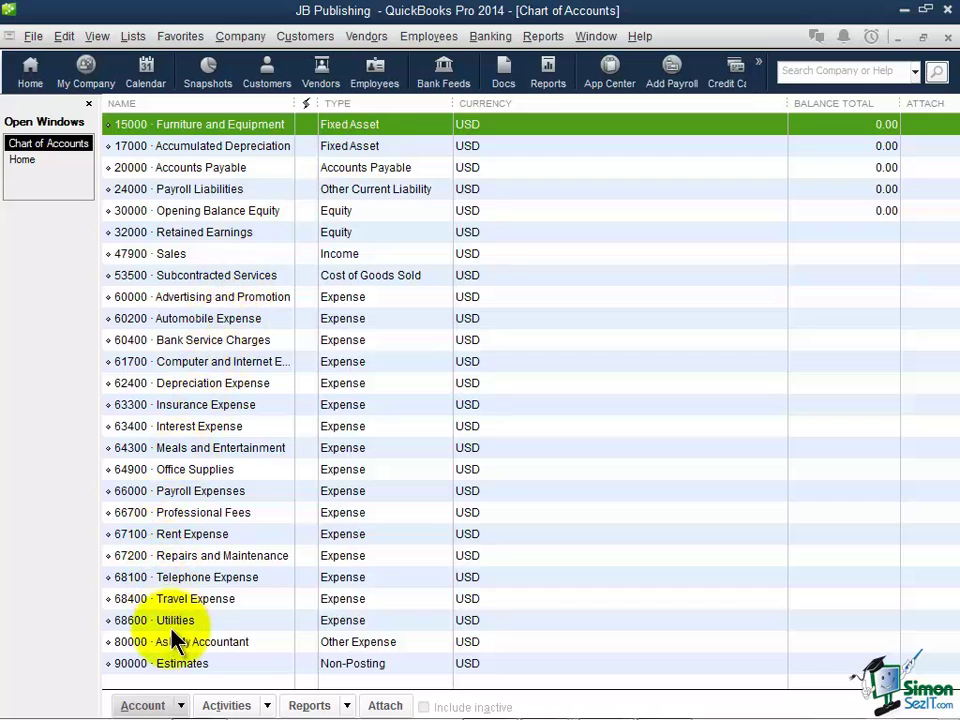
# - Open the Account menu at the bottom of the Chart of Accounts
pyautogui.click(181, 705)
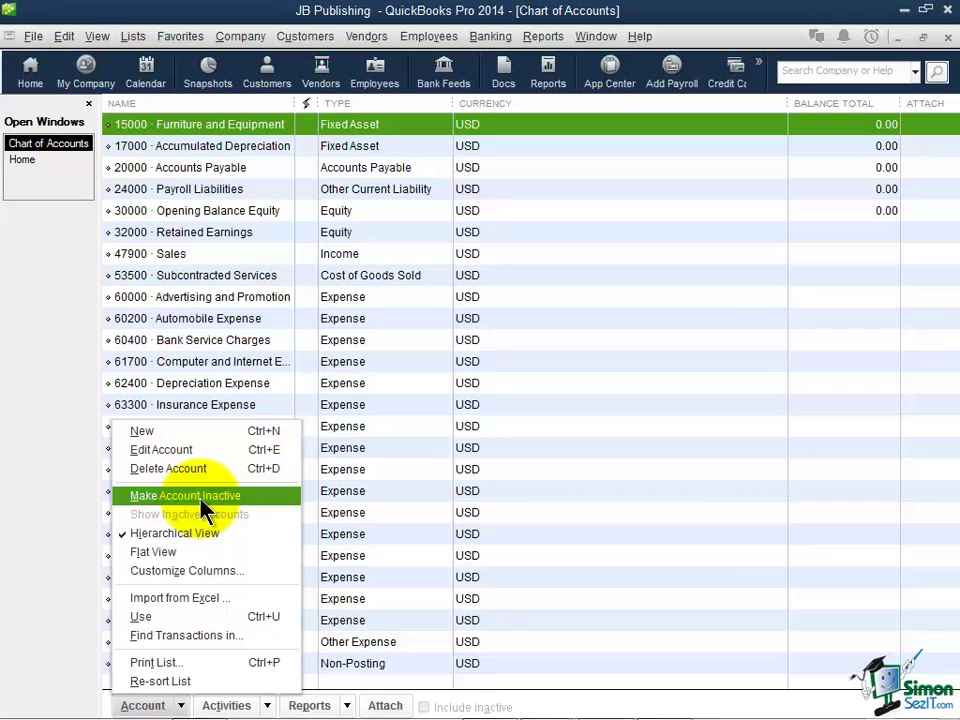
# - Create a new account of type Bank and continue to its details form
pyautogui.click(201, 436)
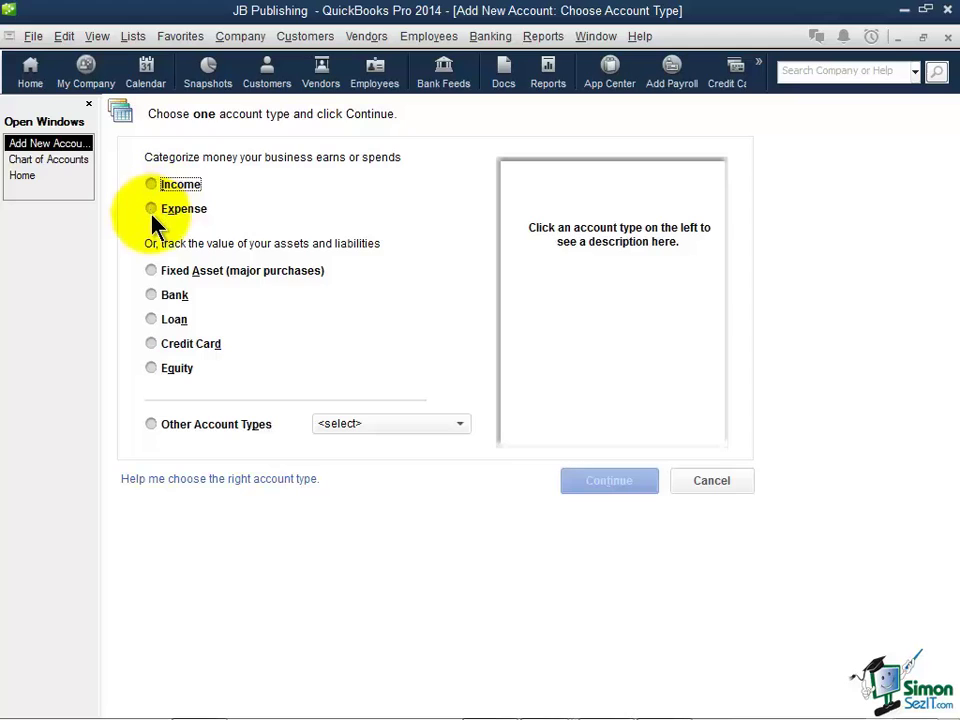
pyautogui.click(153, 296)
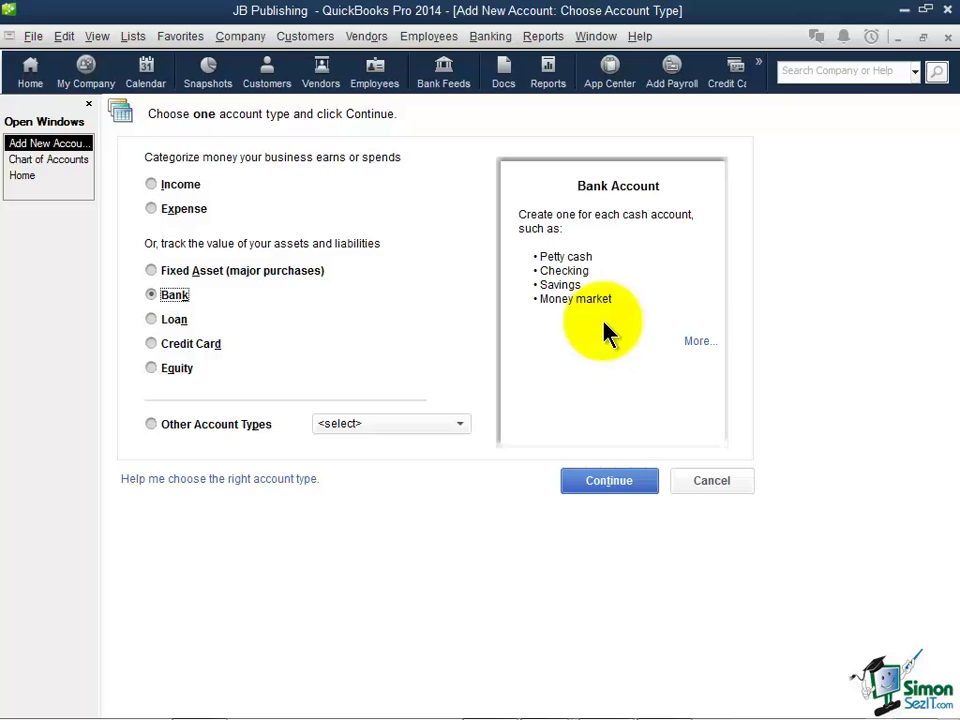
pyautogui.click(587, 484)
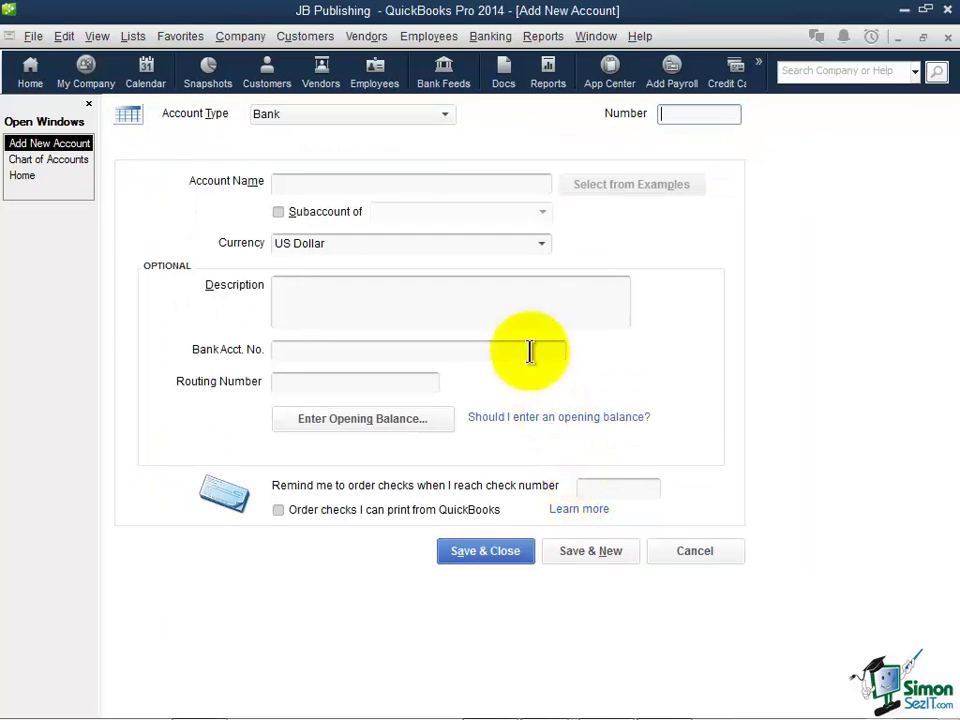
# - Keep the Bank type and enter account number 10000 and name Checking
pyautogui.click(443, 118)
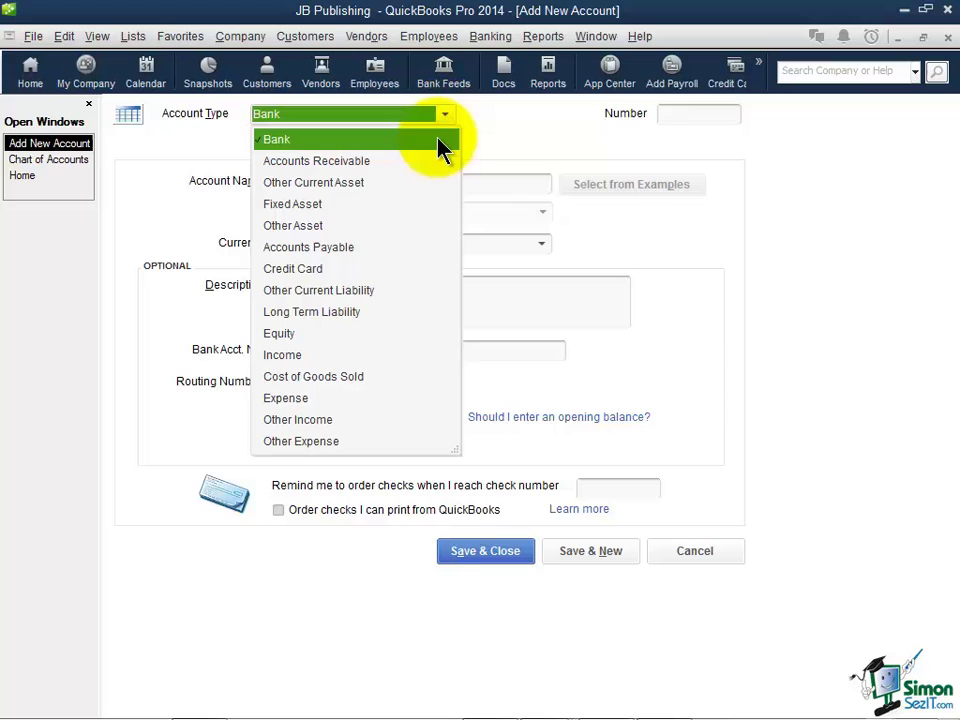
pyautogui.click(439, 146)
pyautogui.click(672, 116)
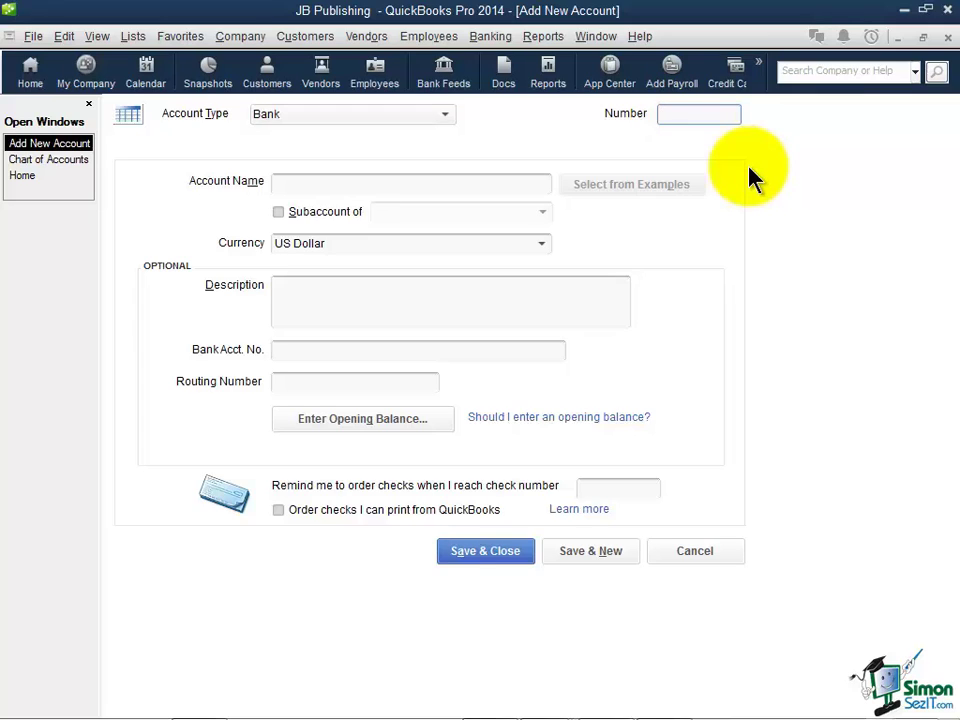
pyautogui.write('10000')
pyautogui.press('Tab')
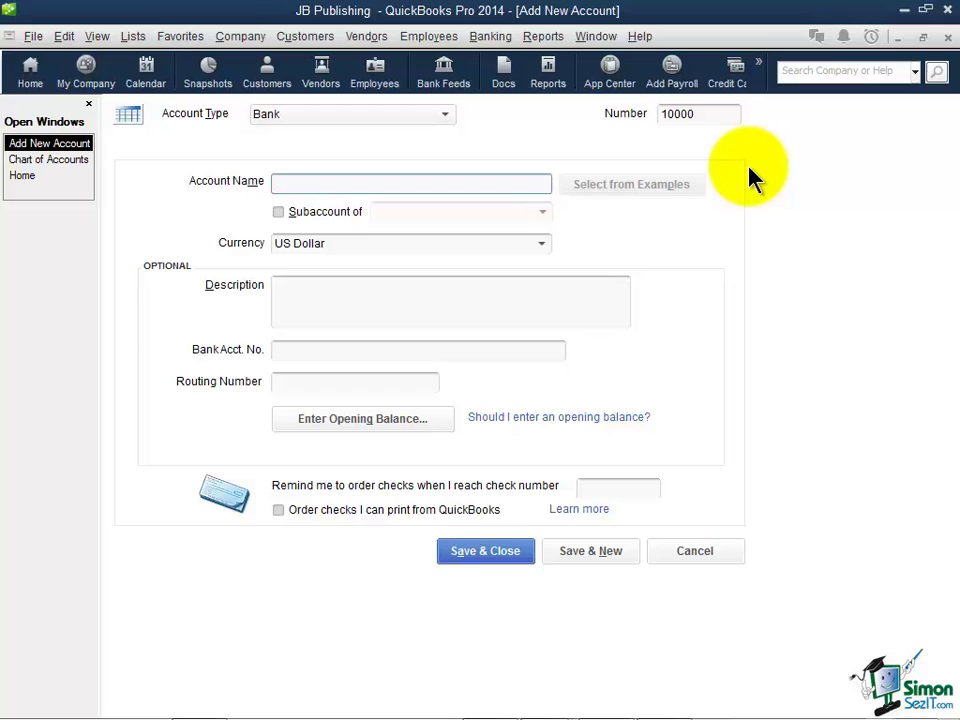
pyautogui.write('Checking')
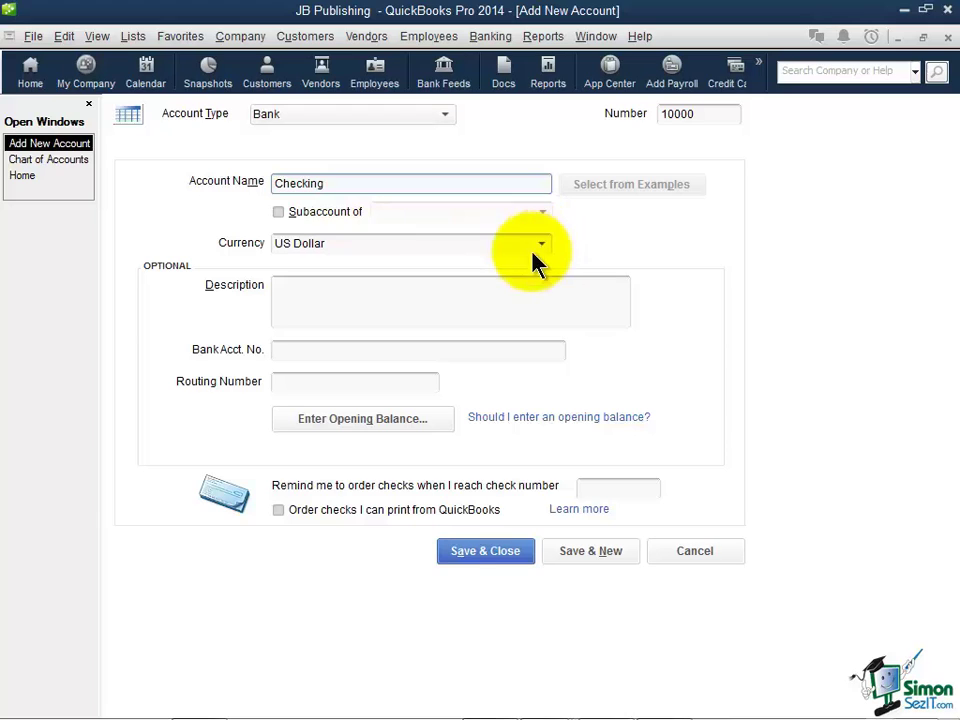
# - Open the Enter Opening Balance dialog for the Checking account
pyautogui.click(290, 292)
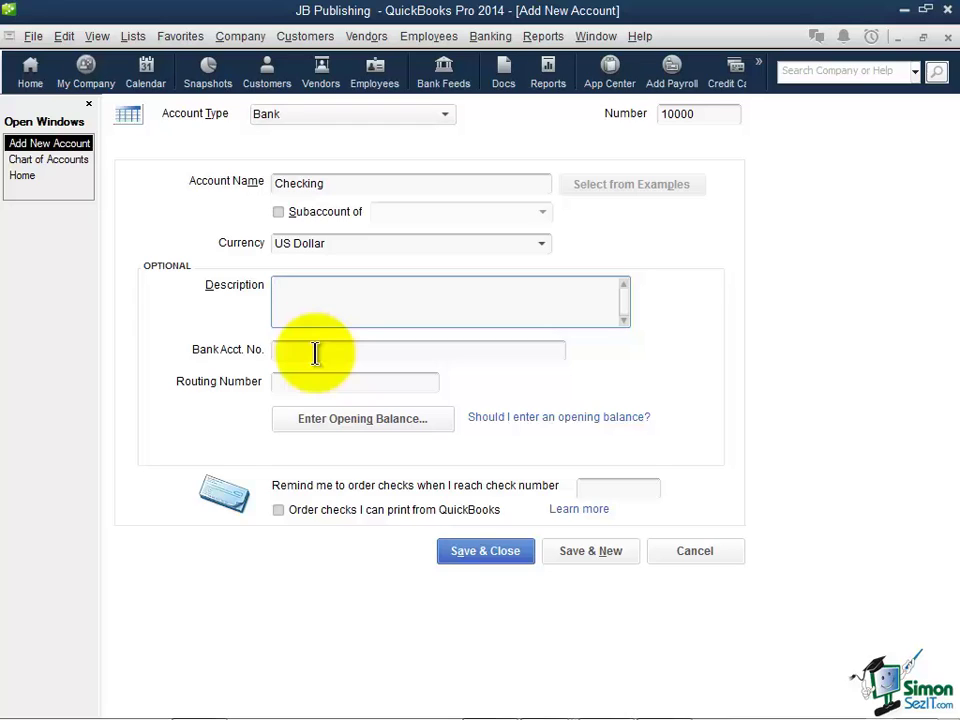
pyautogui.click(350, 420)
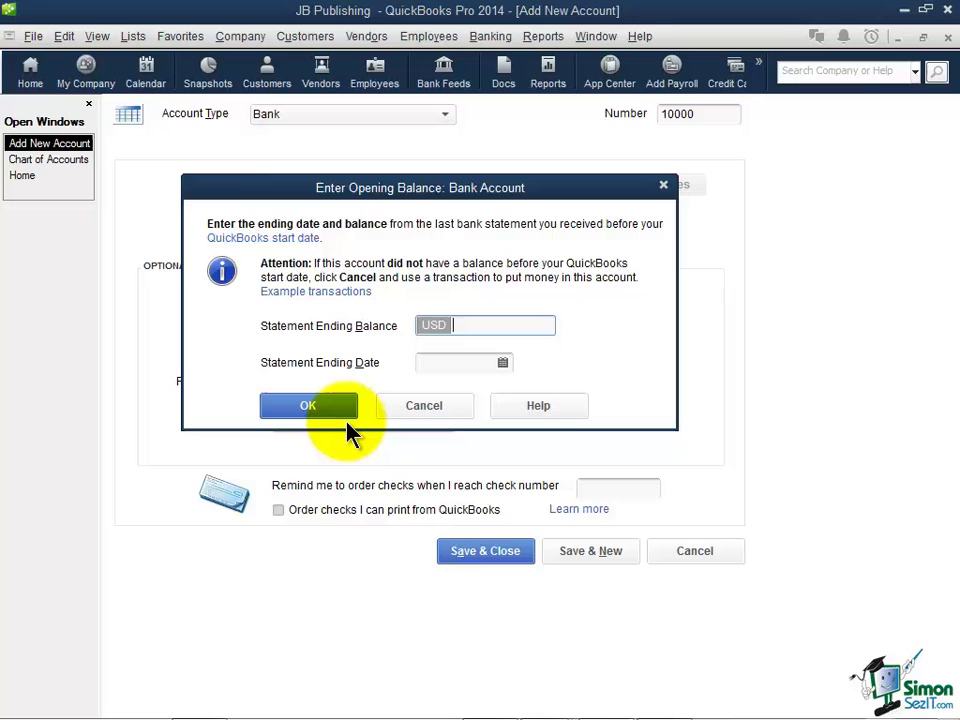
# - Enter a 15,000.00 opening balance with statement ending date 12/31/2012
pyautogui.write('15000')
pyautogui.press('Tab')
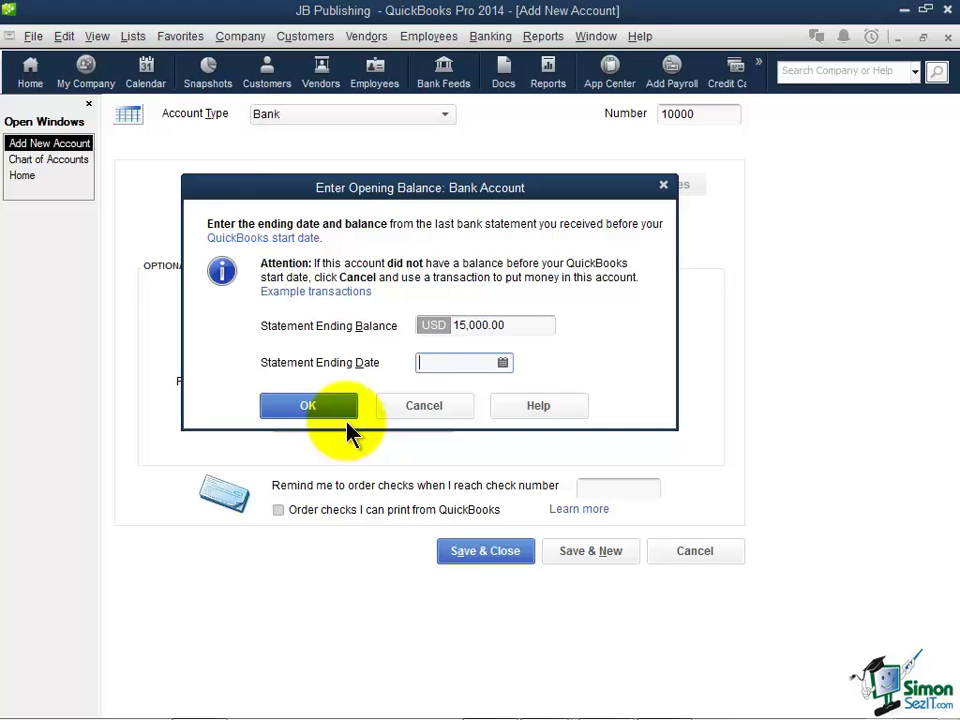
pyautogui.click(502, 364)
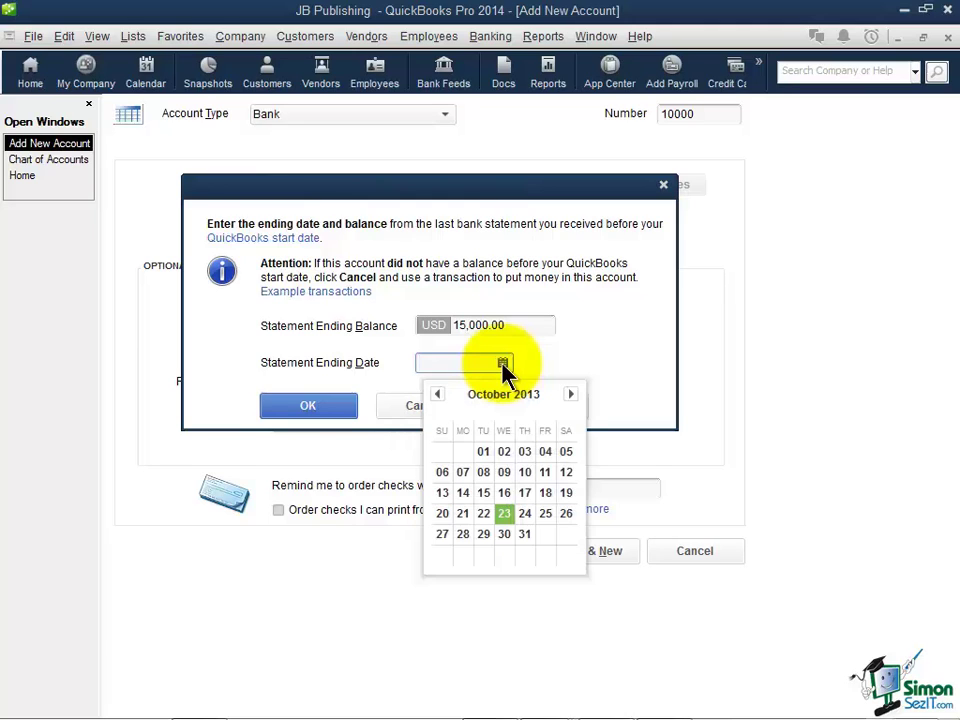
pyautogui.click(438, 395)
pyautogui.click(438, 395)
pyautogui.click(438, 395)
pyautogui.click(438, 395)
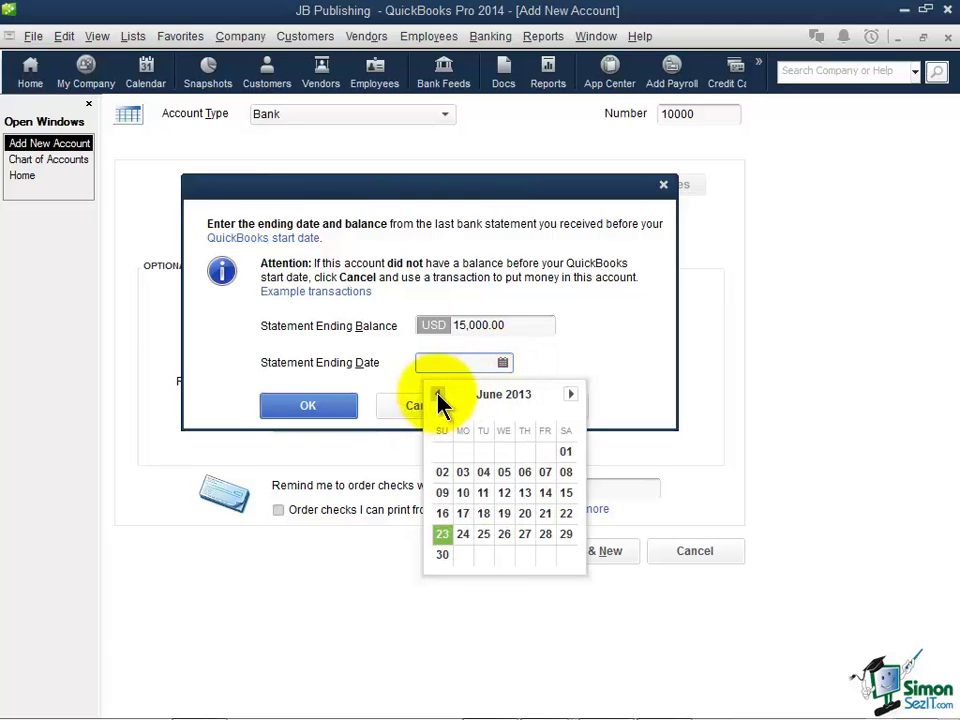
pyautogui.click(438, 395)
pyautogui.click(438, 395)
pyautogui.click(438, 395)
pyautogui.click(438, 395)
pyautogui.click(438, 395)
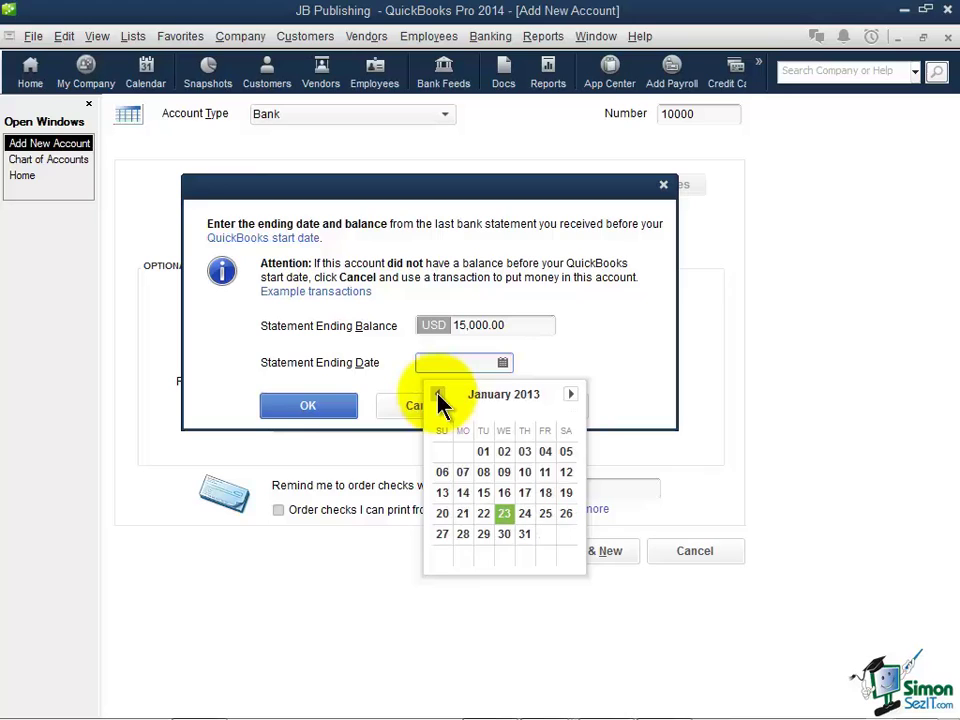
pyautogui.click(438, 395)
pyautogui.click(464, 556)
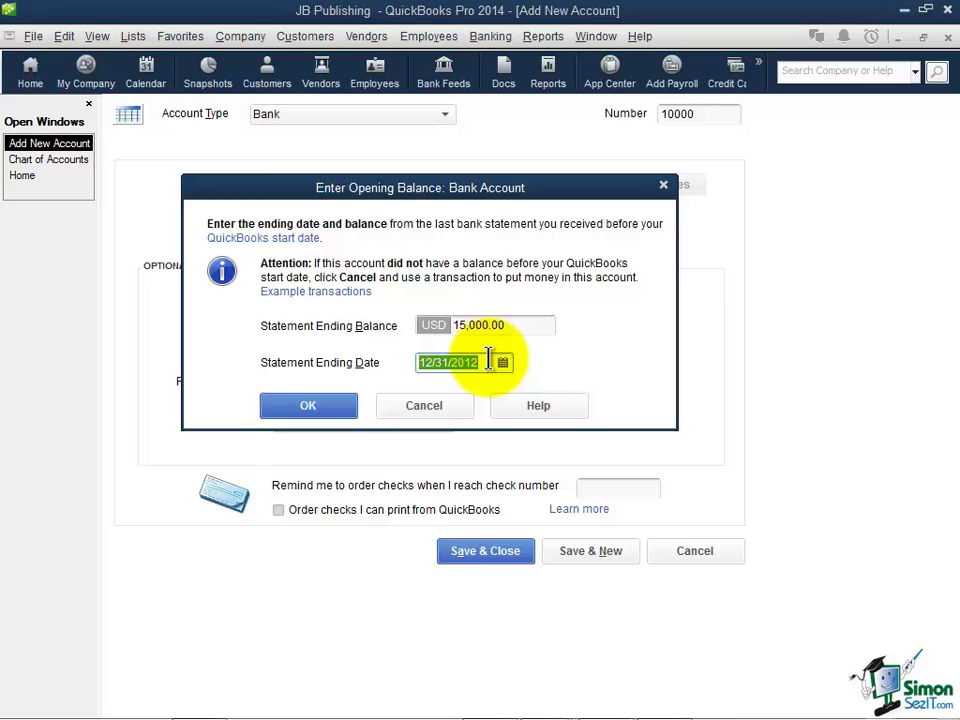
pyautogui.press('+')
pyautogui.press('+')
pyautogui.press('+')
pyautogui.press('-')
pyautogui.press('-')
pyautogui.press('-')
# - Confirm the 15,000.00 opening balance dated 12/31/2012
pyautogui.click(323, 412)
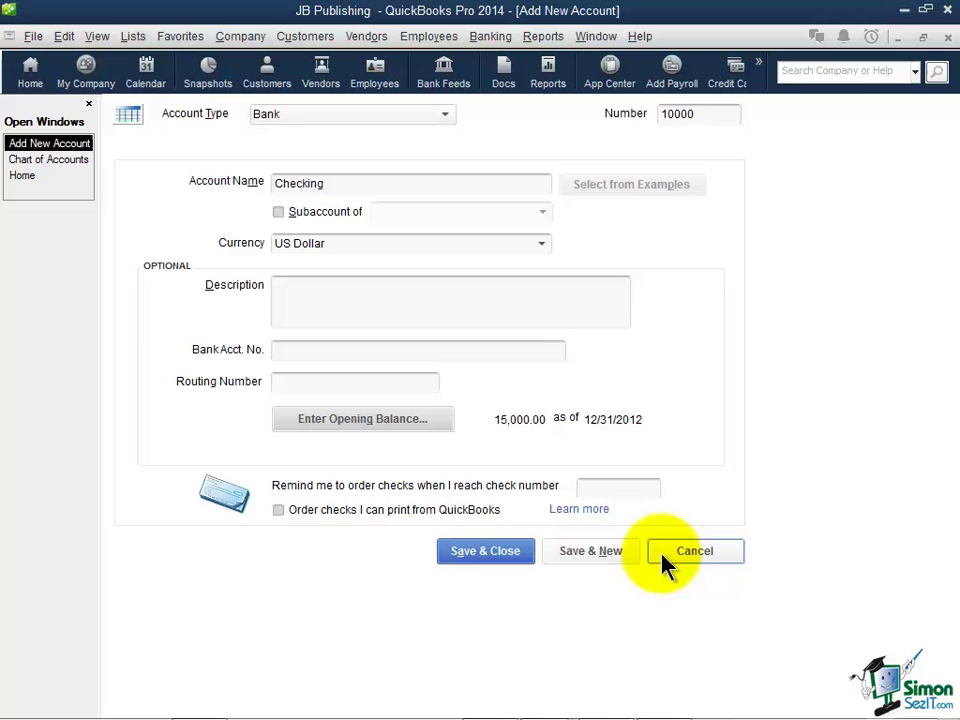
# - Save Checking, accept the past-date warning, suppress the currency notice, and decline bank feeds
pyautogui.click(487, 558)
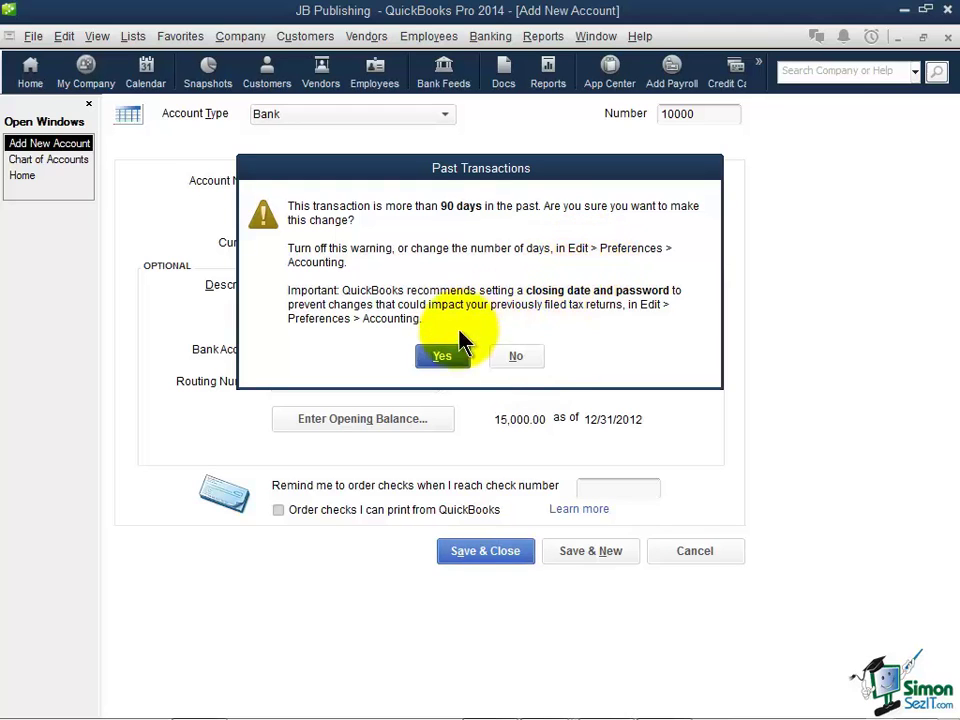
pyautogui.click(443, 358)
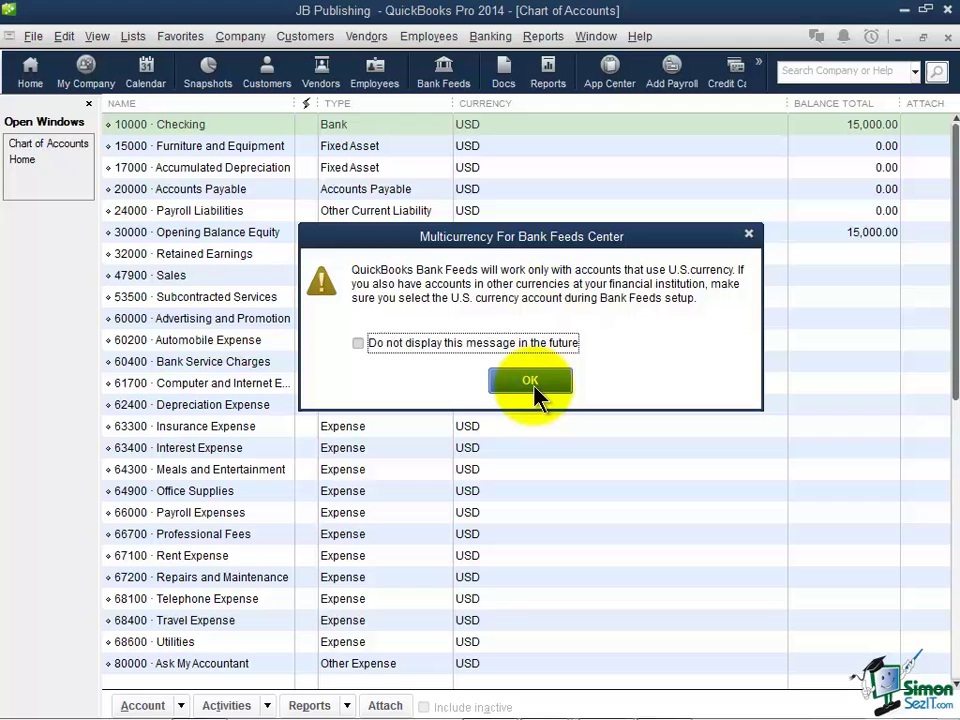
pyautogui.click(362, 346)
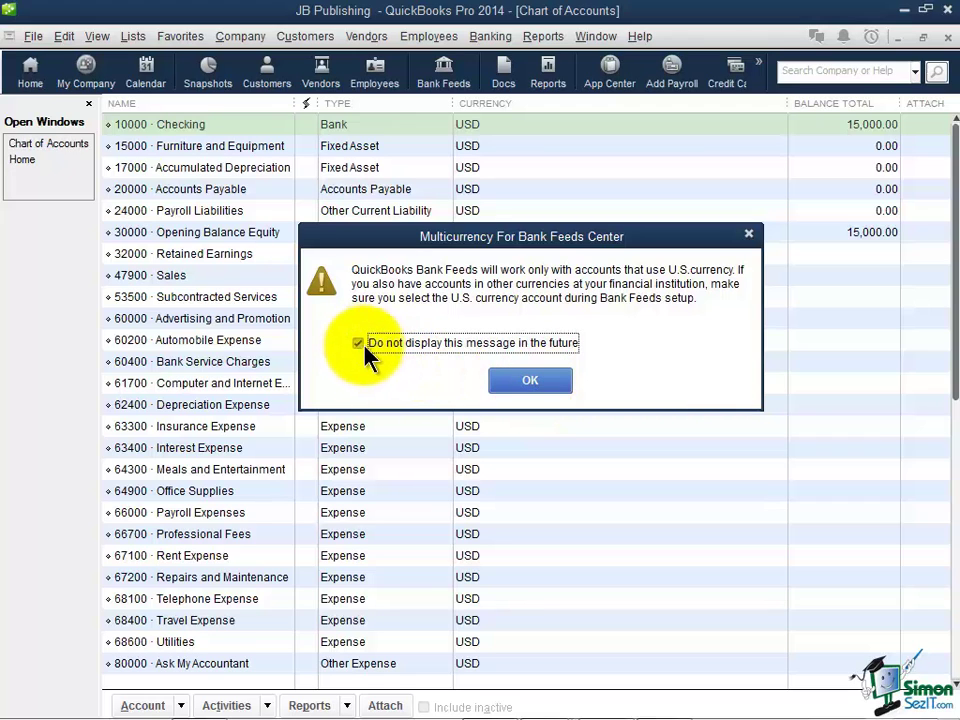
pyautogui.click(528, 383)
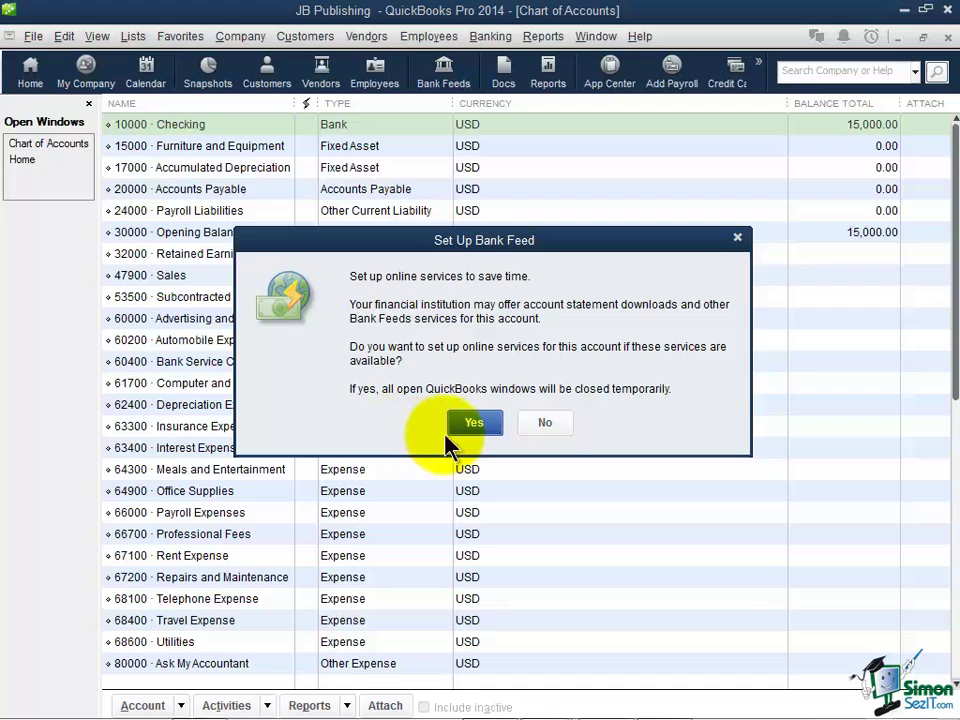
pyautogui.click(556, 422)
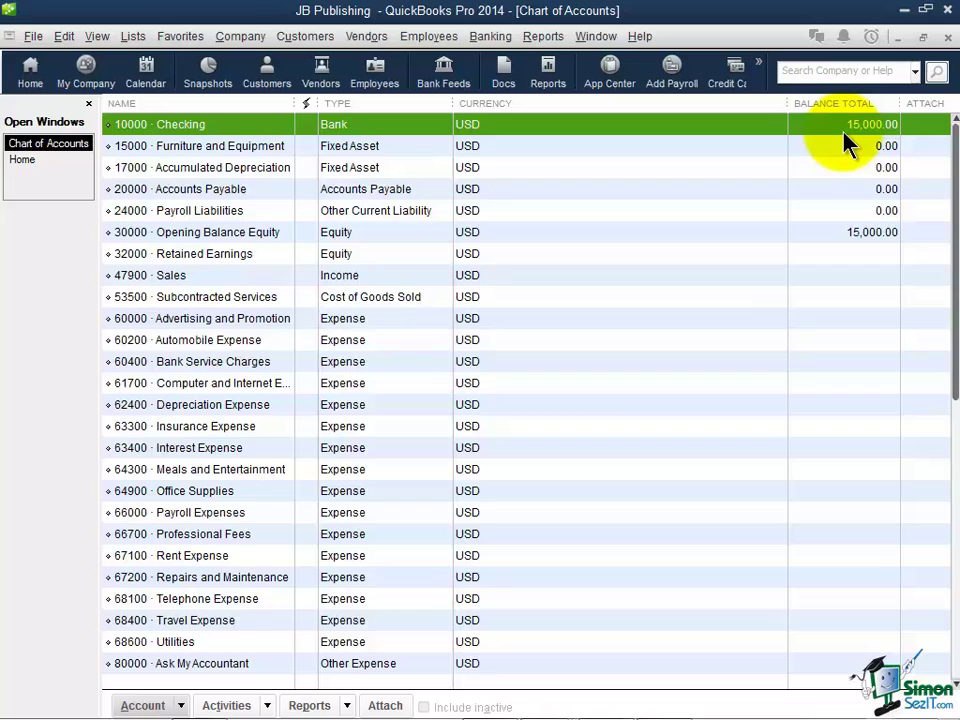
pyautogui.click(811, 236)
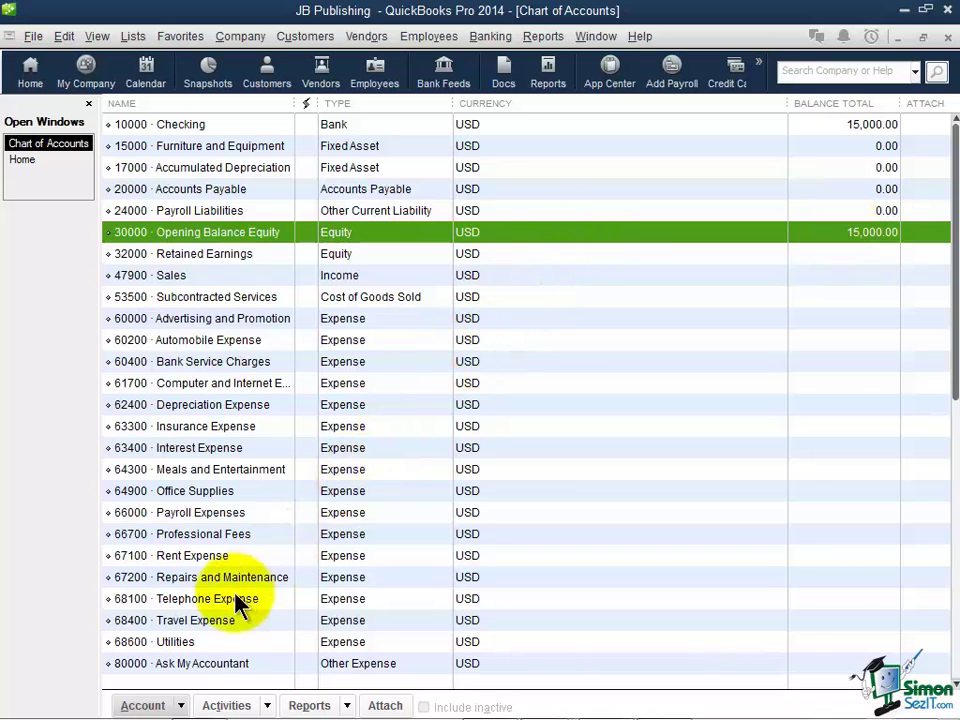
# - Start a new Bank account and name it Savings
pyautogui.click(181, 705)
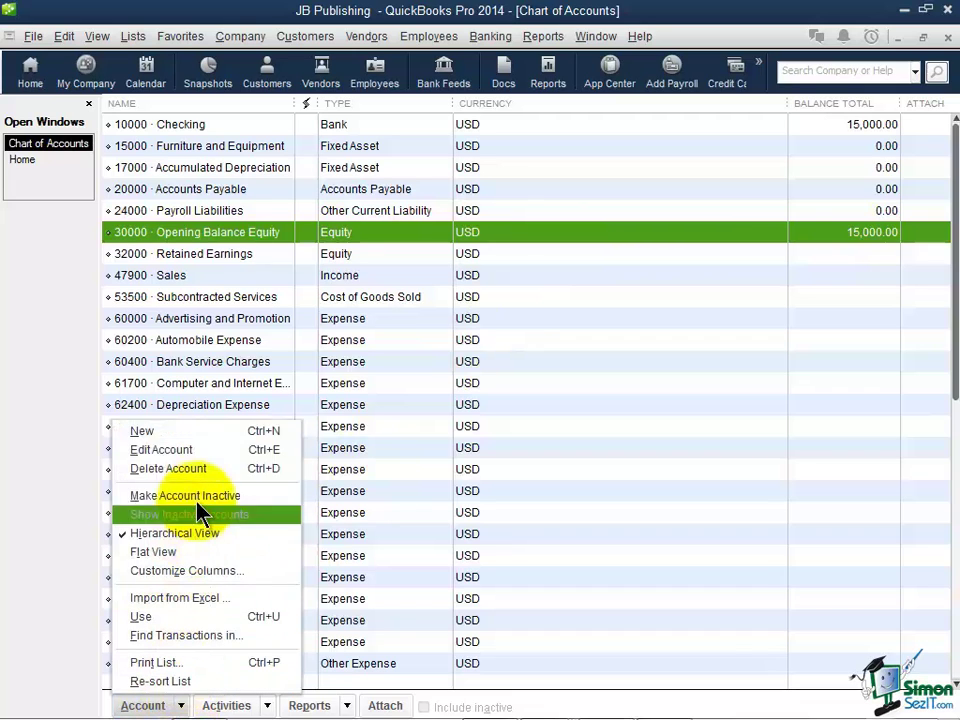
pyautogui.click(208, 436)
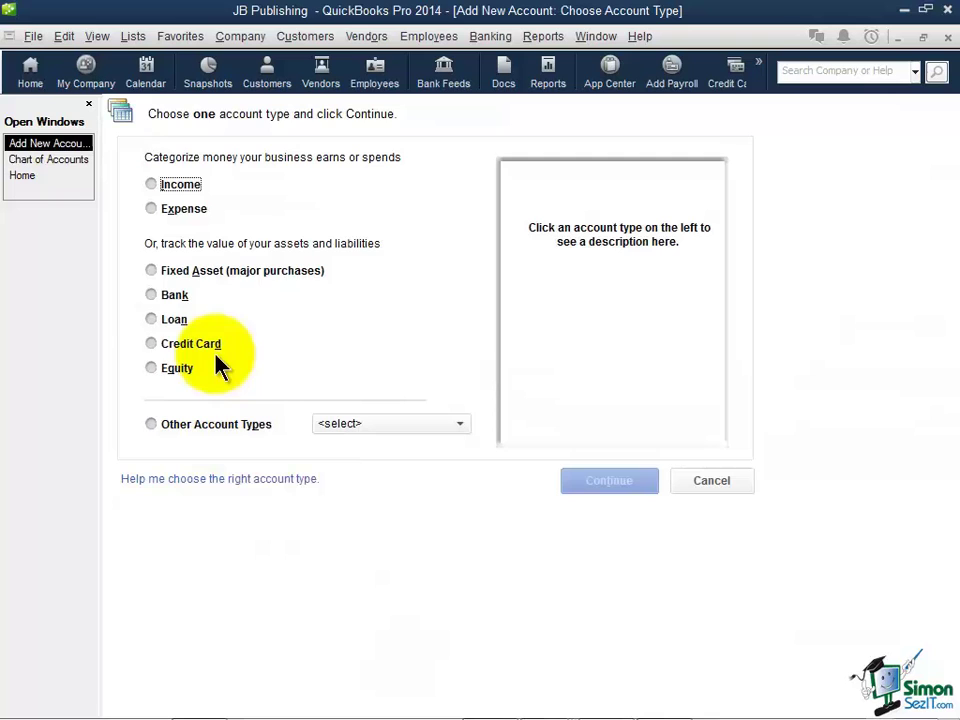
pyautogui.click(152, 296)
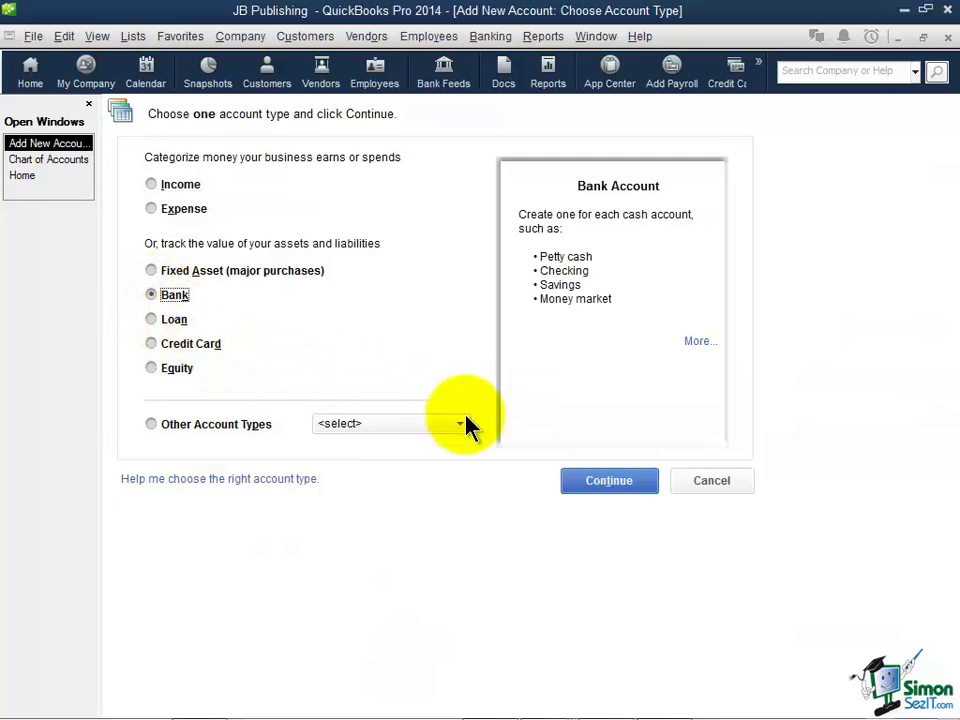
pyautogui.click(597, 484)
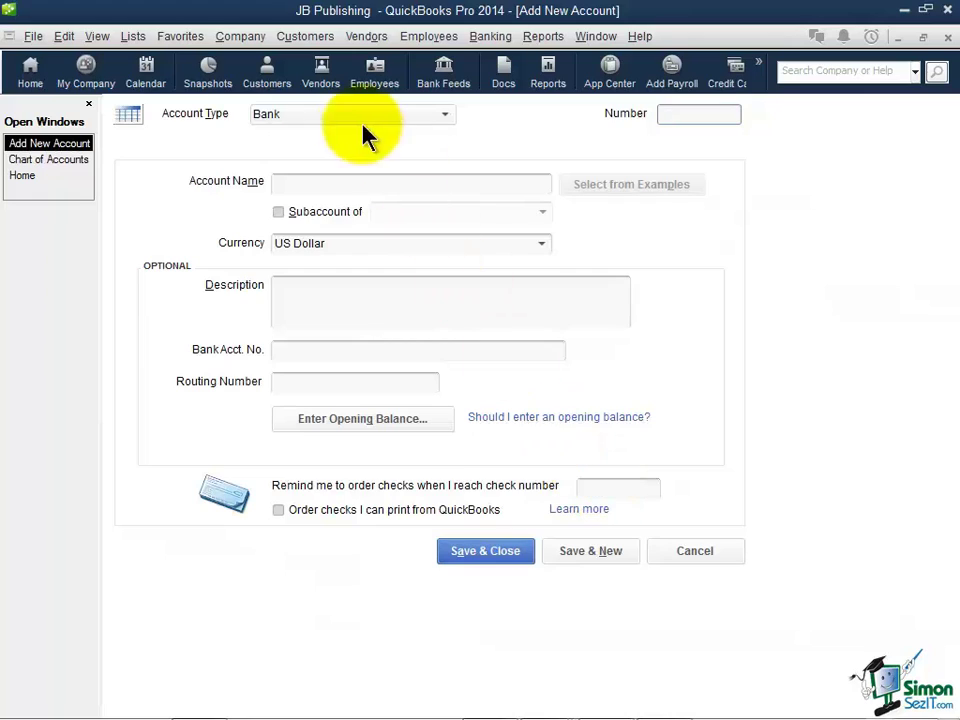
pyautogui.click(302, 183)
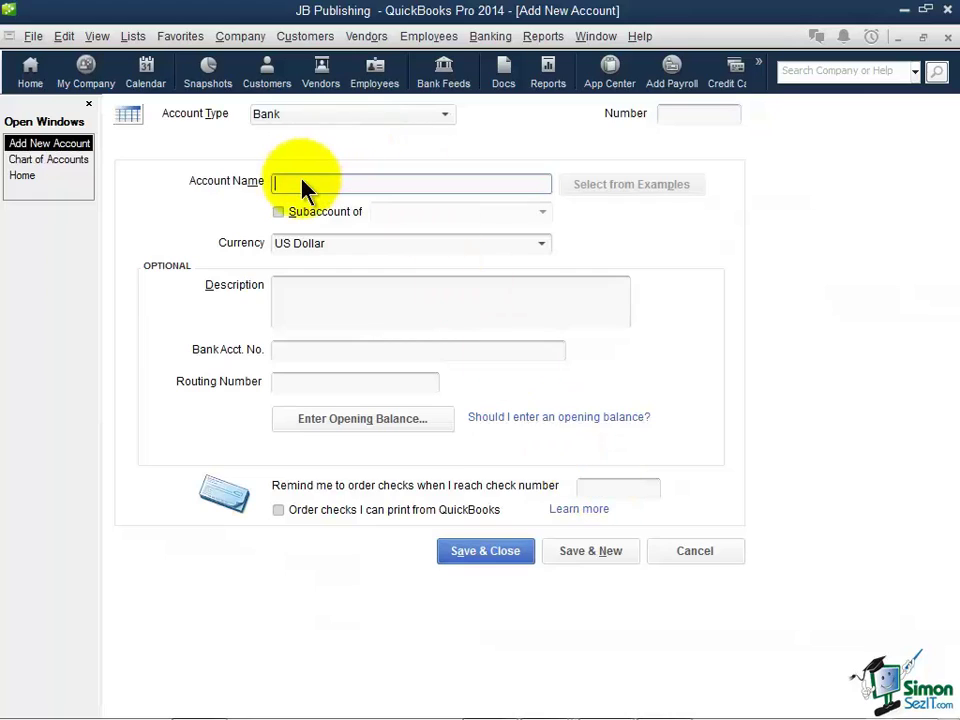
pyautogui.write('Savings')
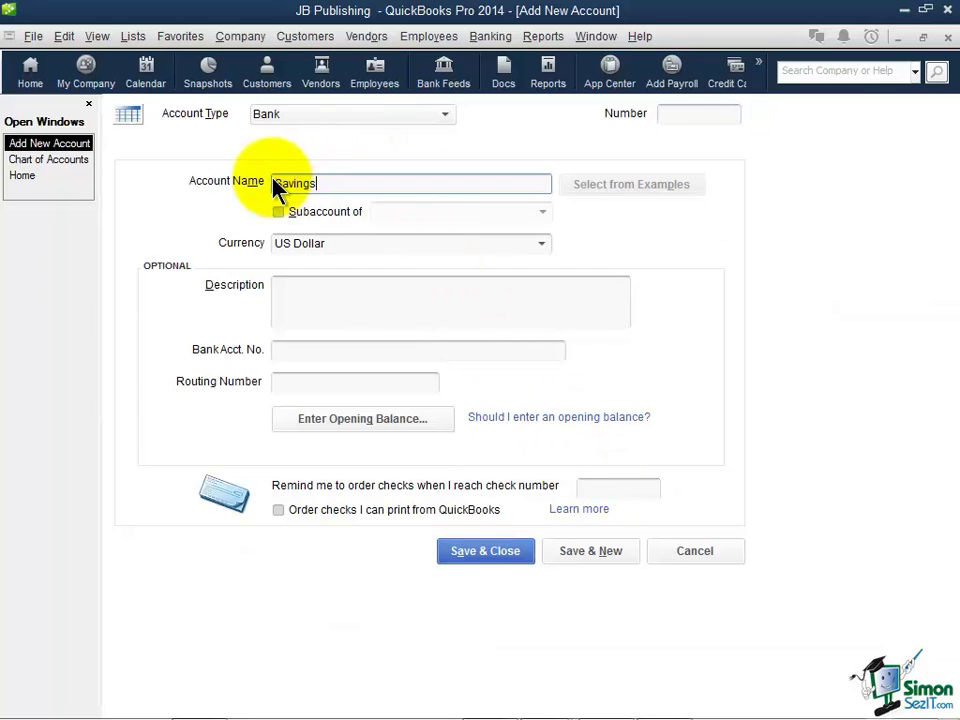
pyautogui.press('Tab')
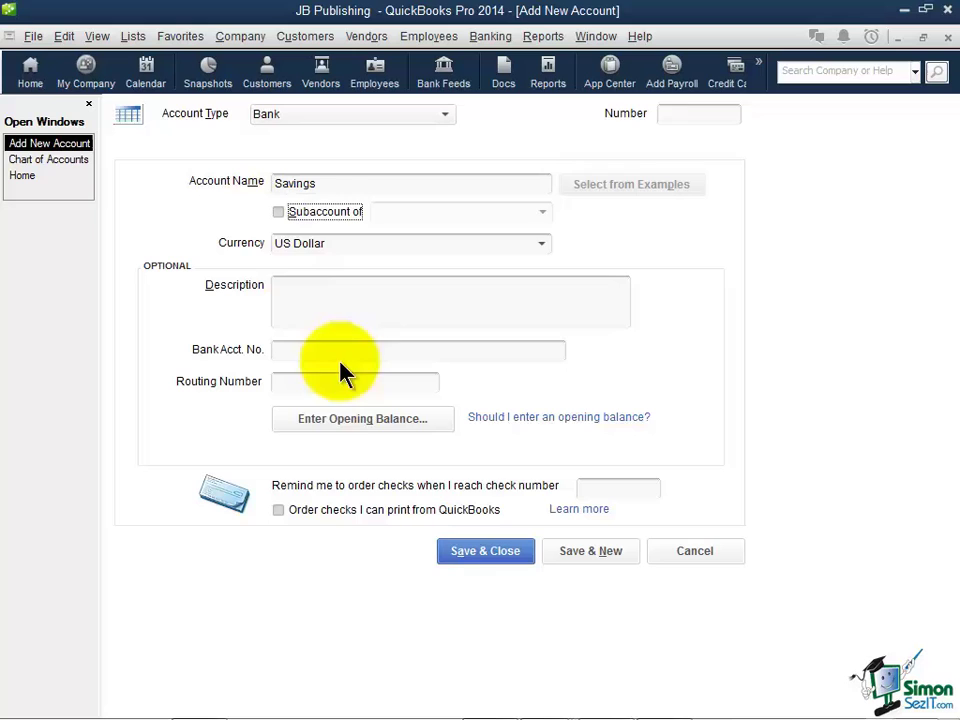
# - Give Savings a 20,000.00 opening balance as of 12/31/2012
pyautogui.click(361, 420)
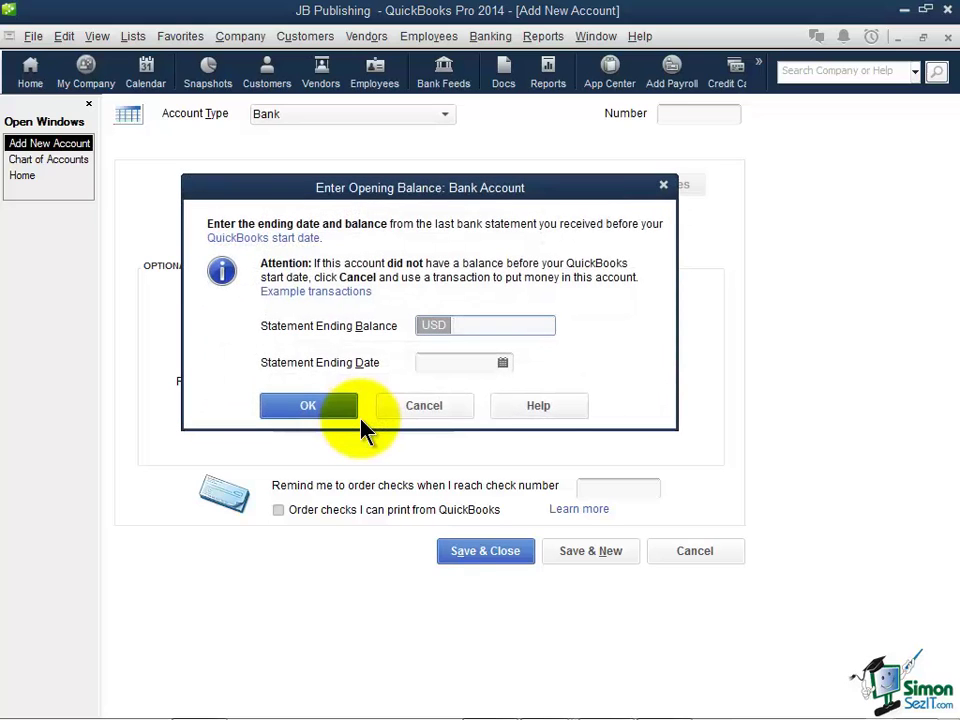
pyautogui.write('20,000')
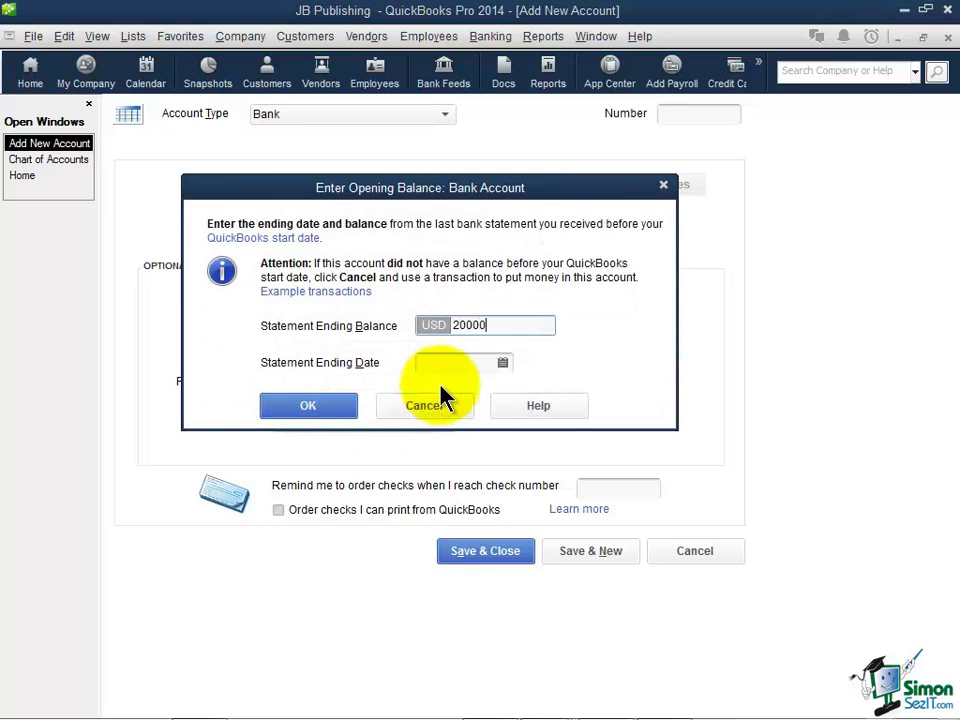
pyautogui.press('Tab')
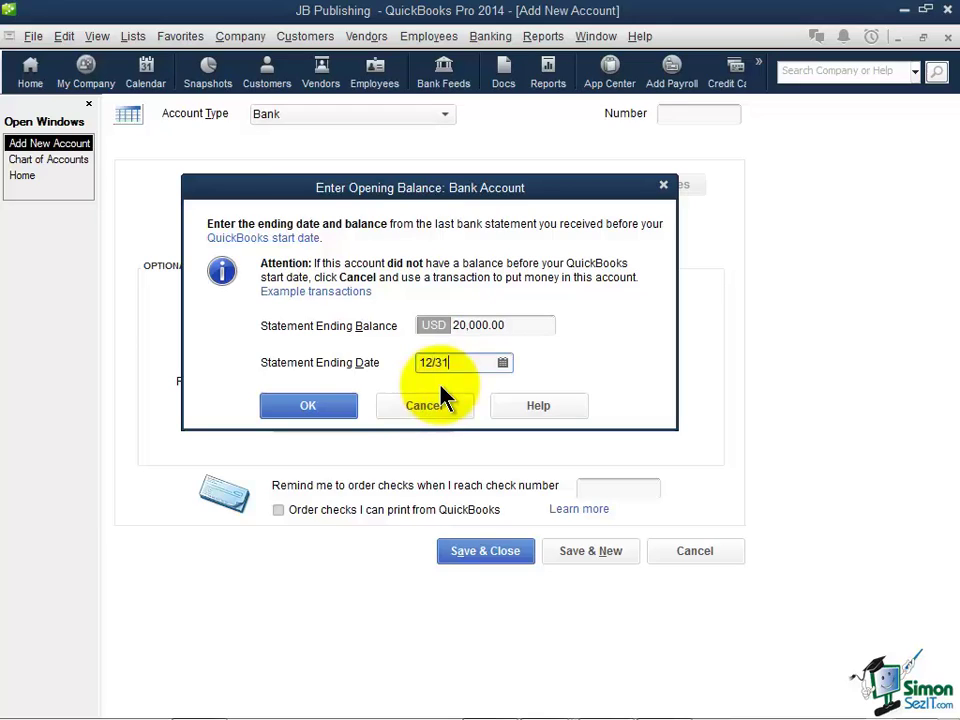
pyautogui.write('12/31/2012')
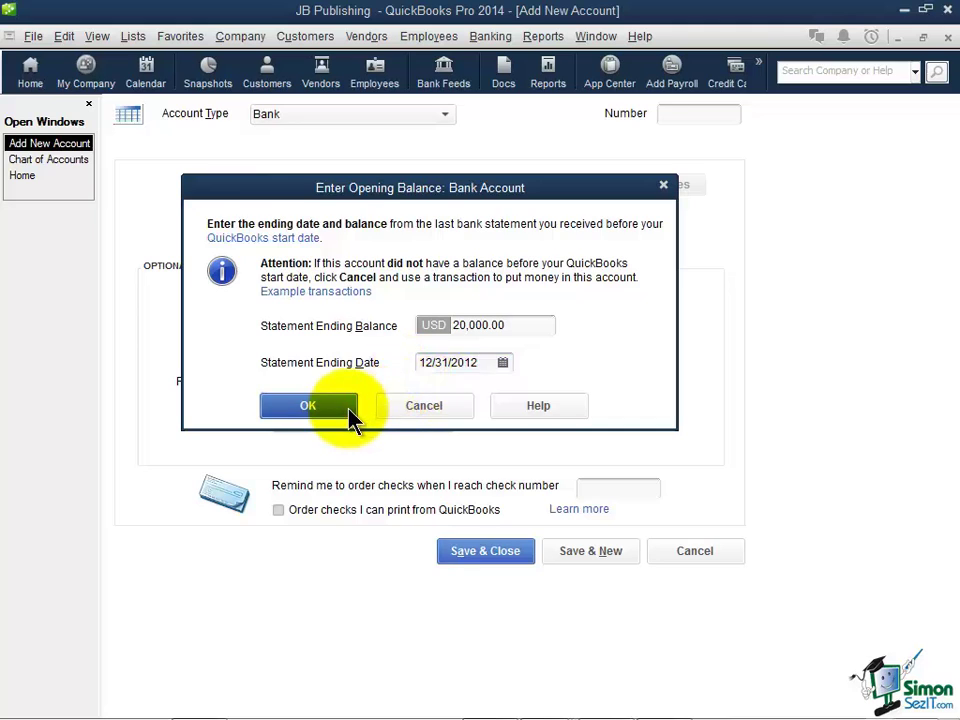
pyautogui.click(308, 405)
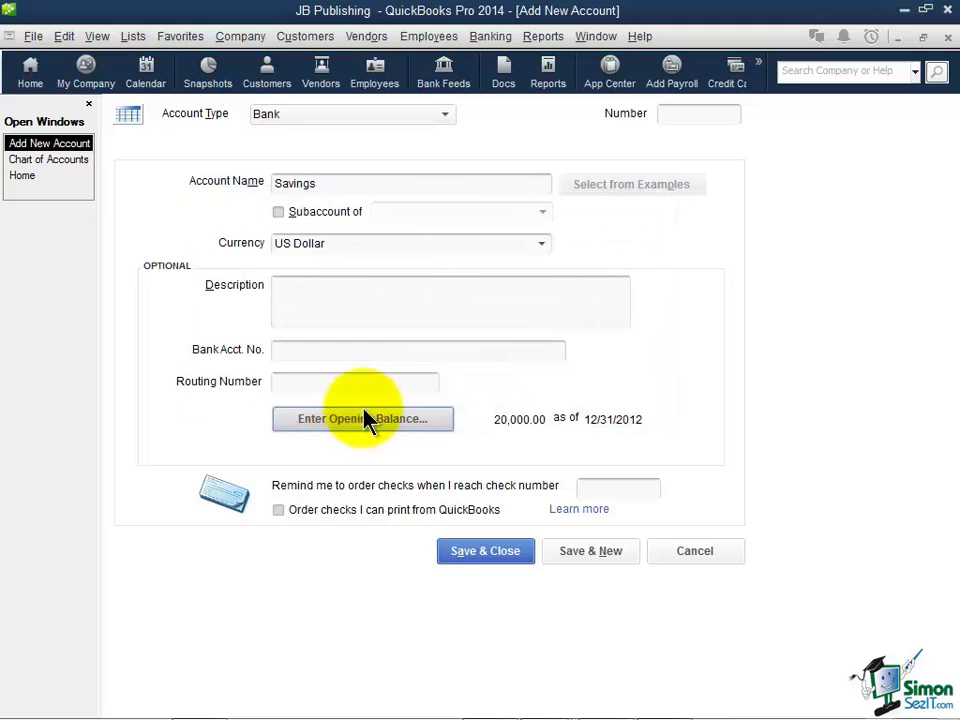
# - Save the Savings account, accepting the past-dated balance and declining bank feed setup
pyautogui.click(493, 560)
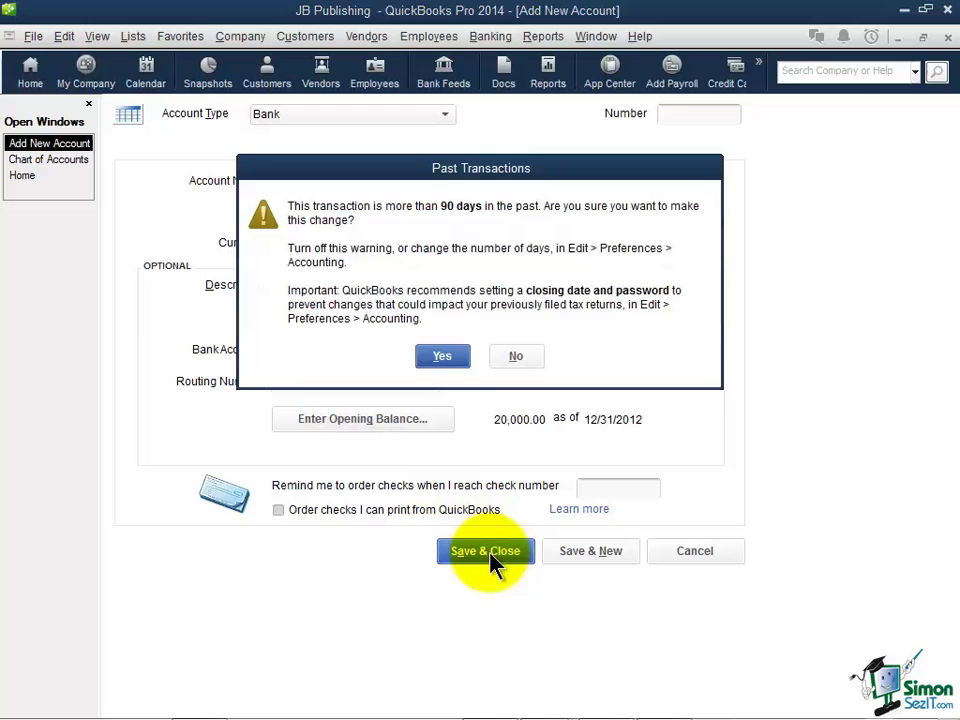
pyautogui.click(447, 358)
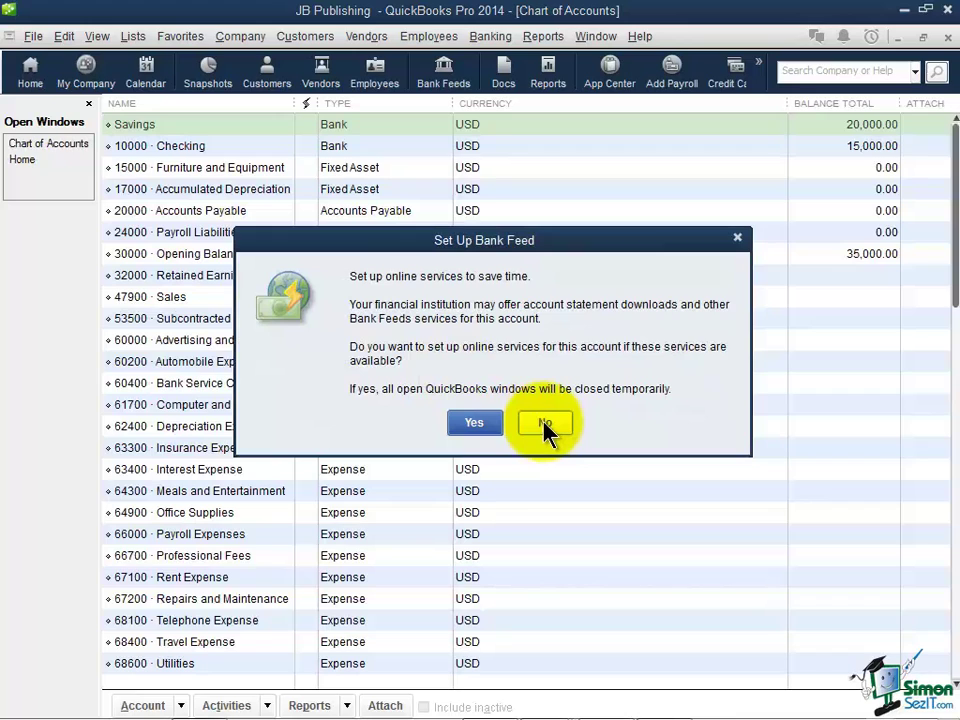
pyautogui.click(545, 428)
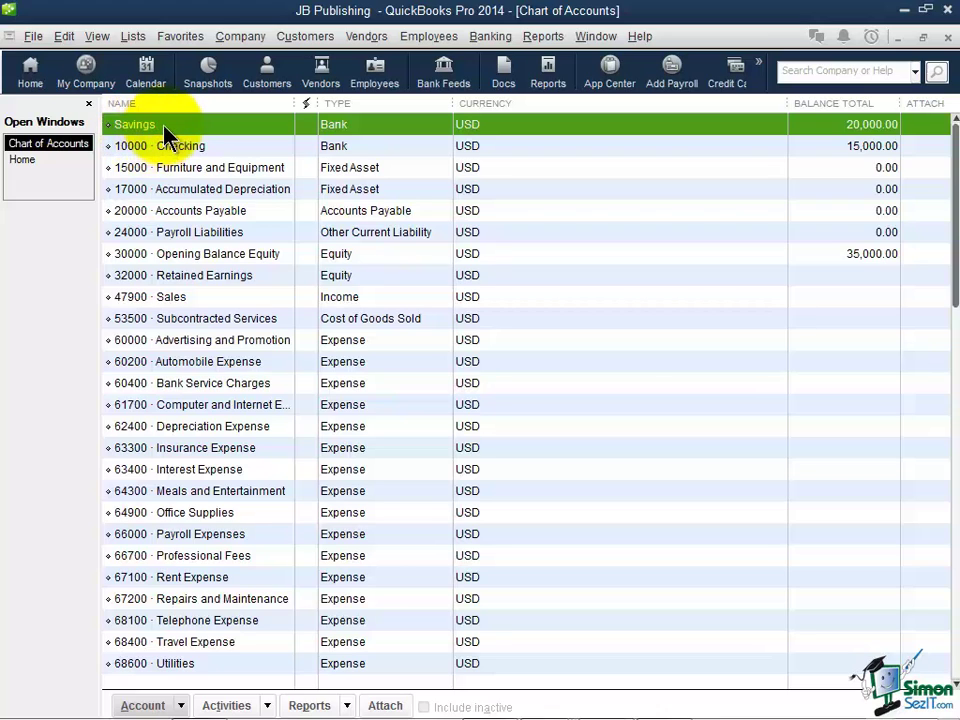
# - Edit the Savings account to give it number 12000 and save
pyautogui.click(182, 706)
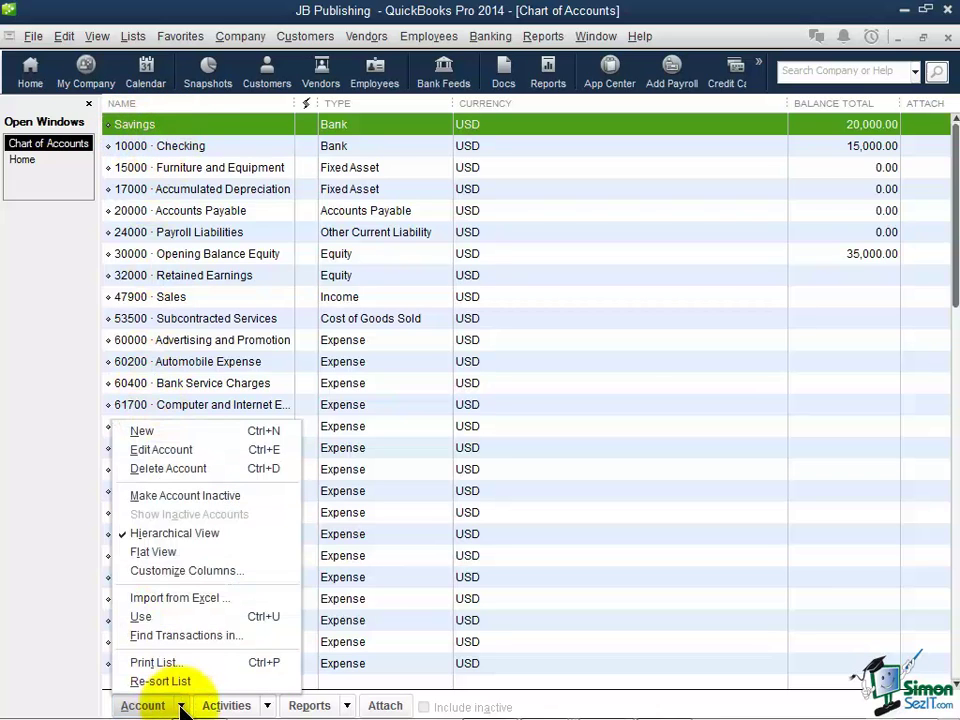
pyautogui.click(200, 458)
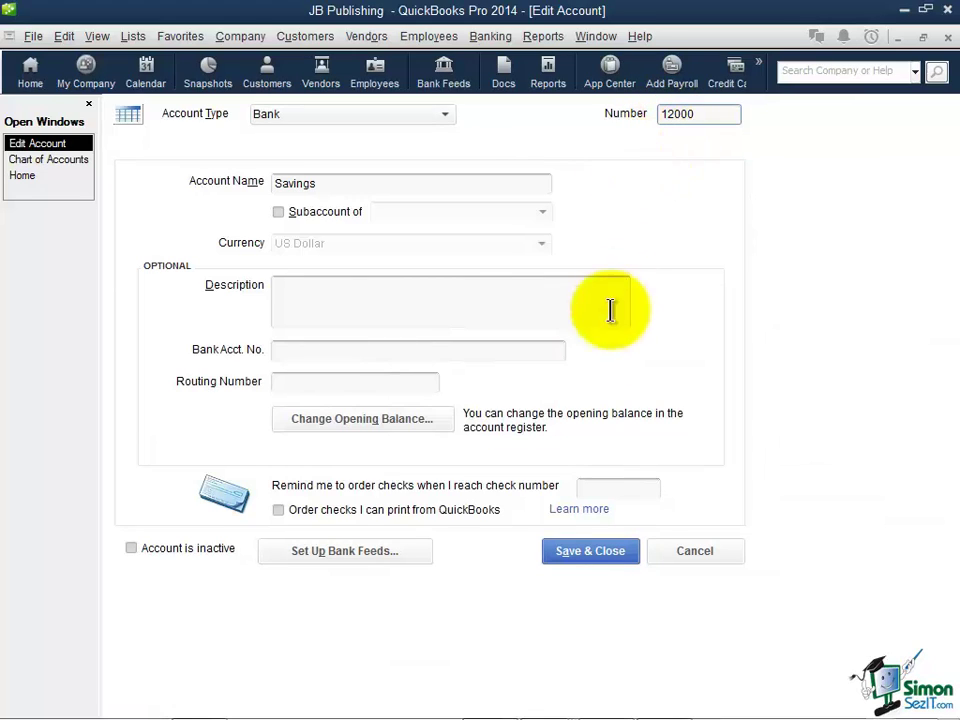
pyautogui.click(590, 551)
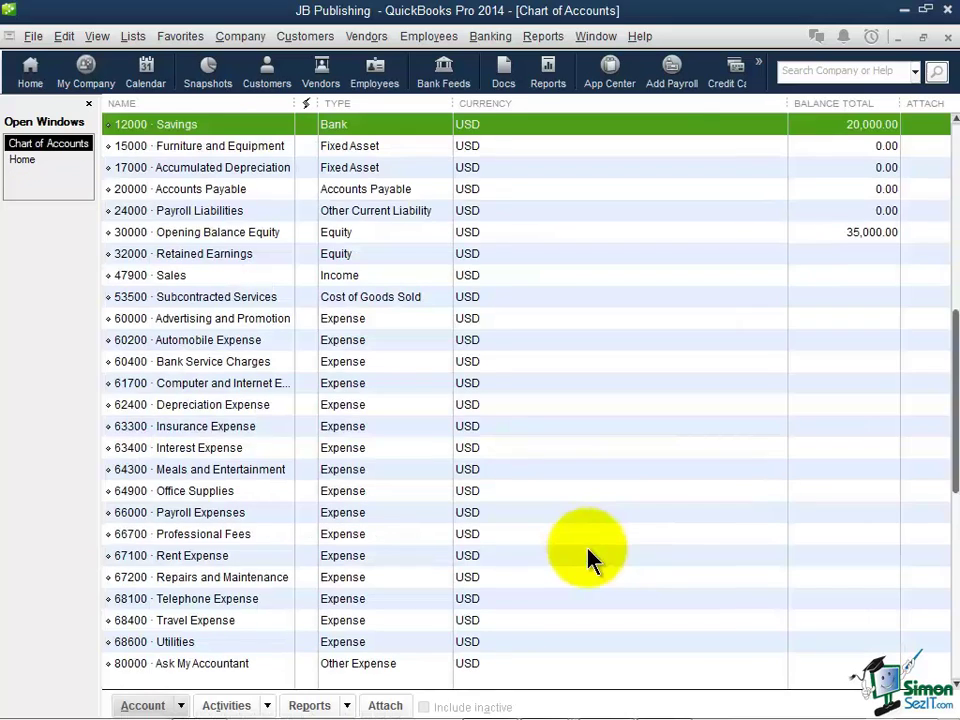